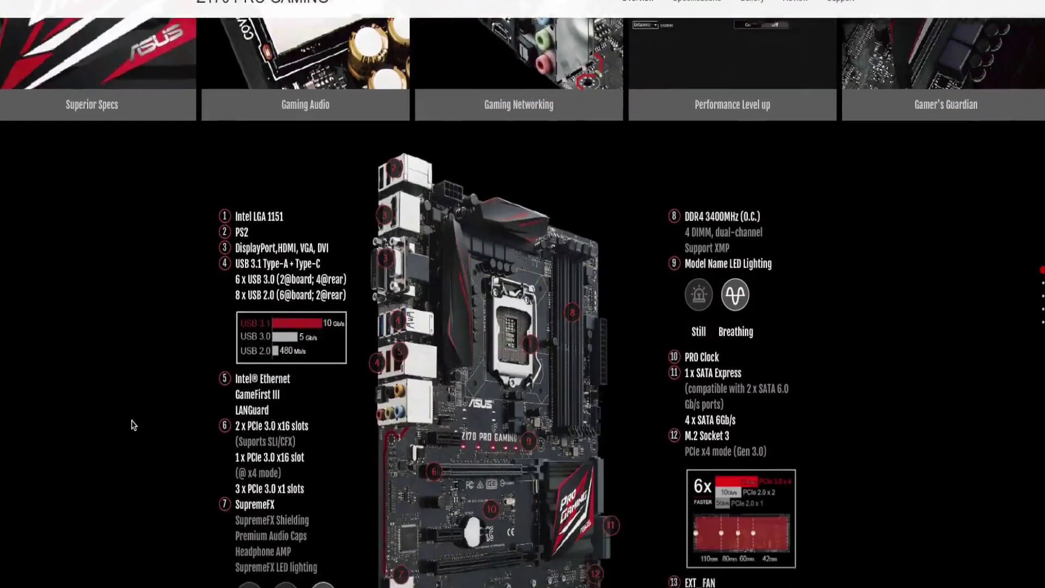
- Scroll to the SupremeFX section: red line shielding, EMI cover, 300Ω headphone amplifier, Nichicon capacitors
scroll(133, 425, "down", 5)
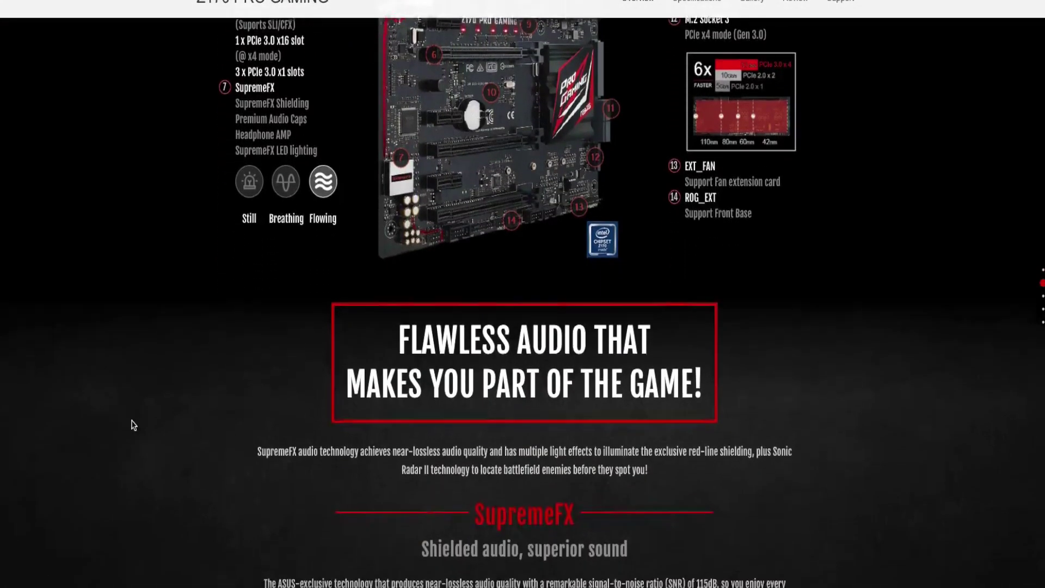
scroll(133, 425, "down", 7)
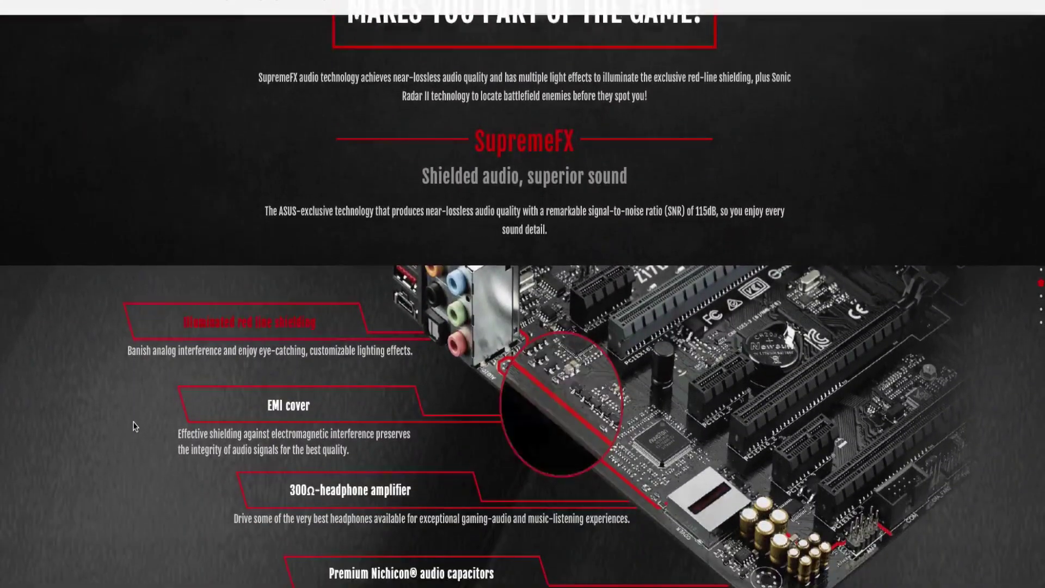
scroll(134, 426, "down", 3)
mouse_move(368, 338)
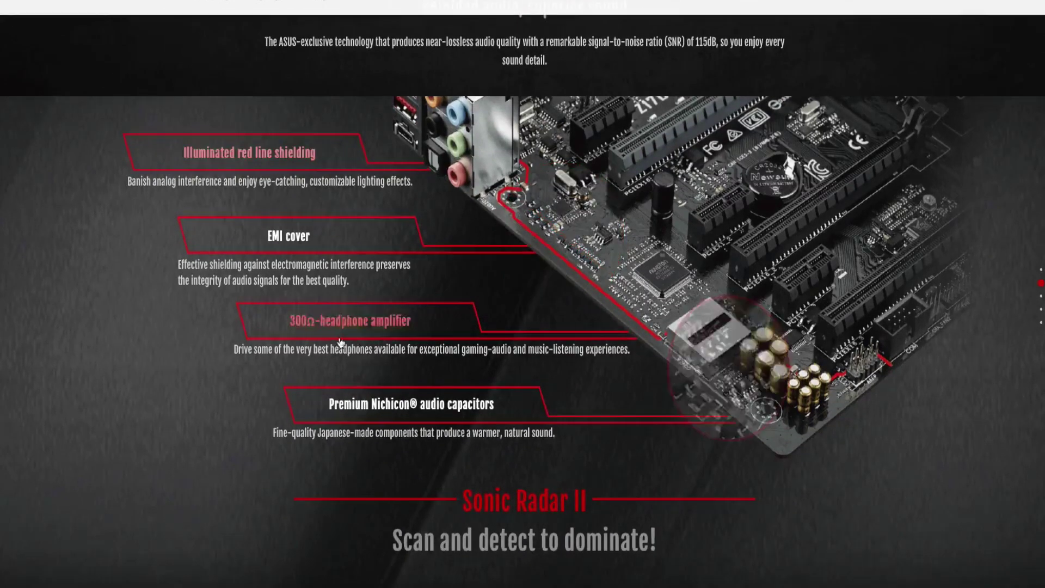
mouse_move(428, 415)
mouse_move(273, 161)
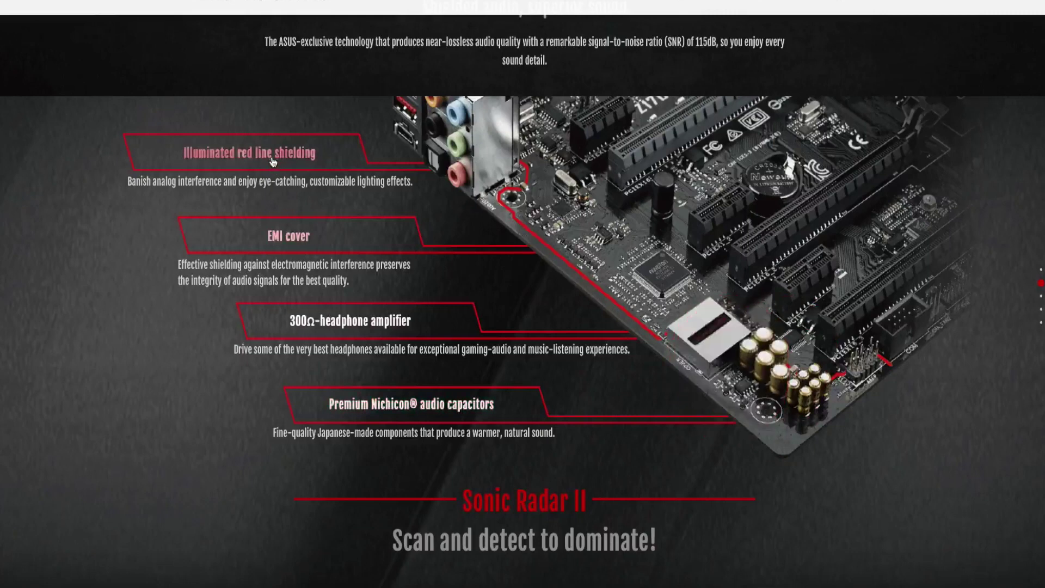